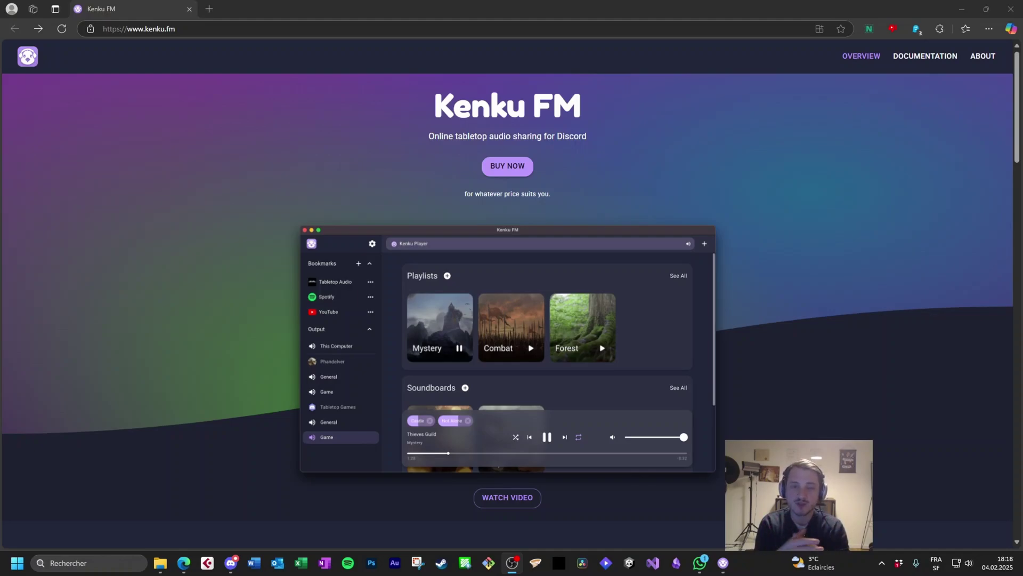
- Start getting Kenku FM from its website with the purchase amount set to $0 and continue to the download
left_click(511, 172)
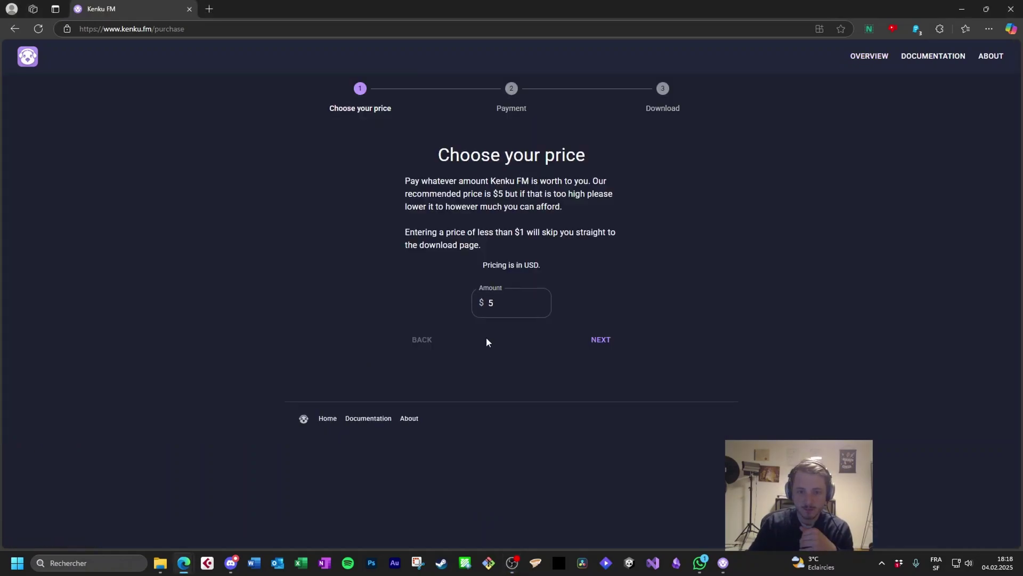
double_click(490, 303)
type("0")
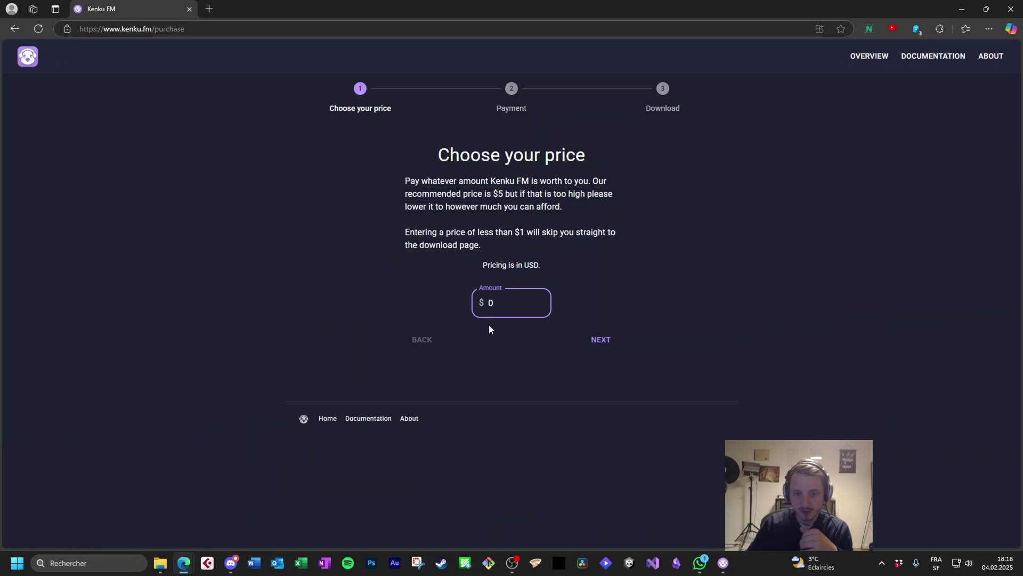
left_click(602, 341)
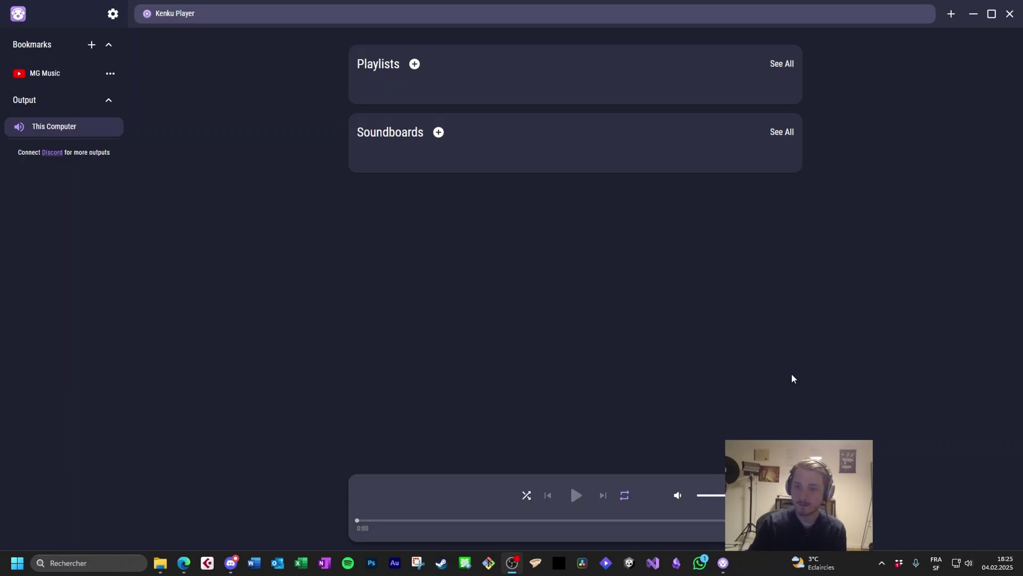
left_click(695, 228)
left_click(950, 15)
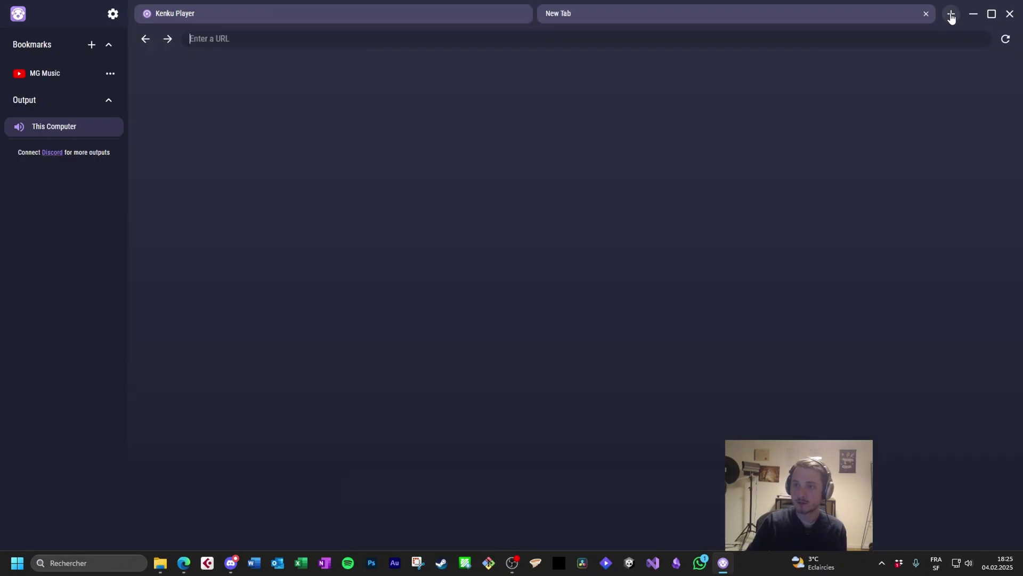
type("https://dscryb.com/")
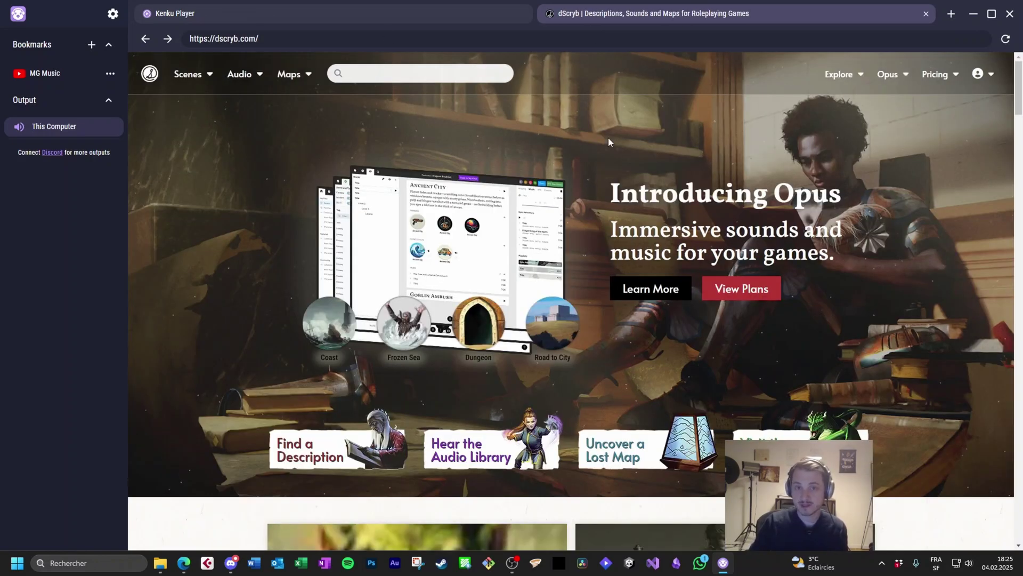
left_click(981, 74)
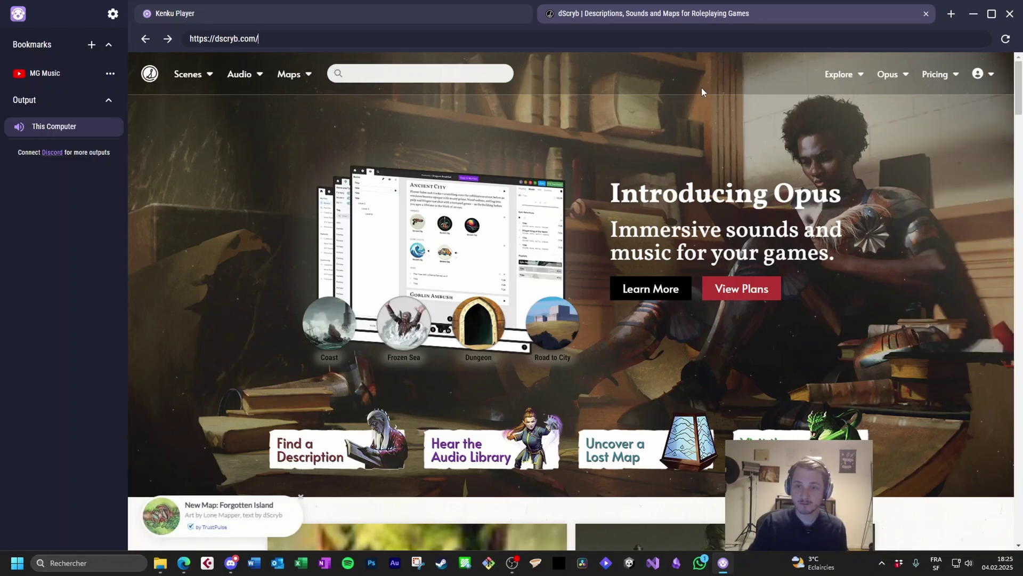
left_click(885, 75)
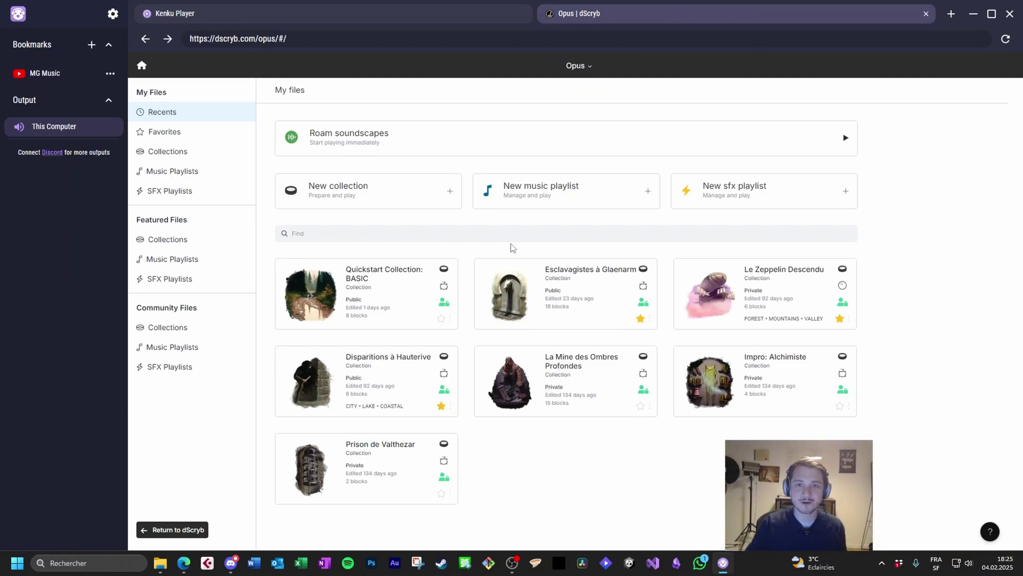
left_click(92, 45)
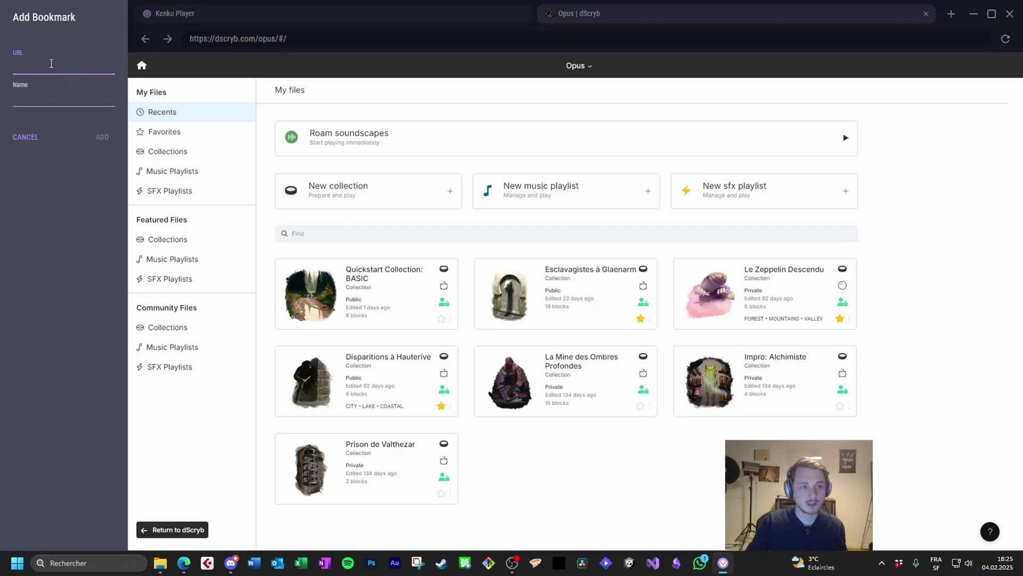
left_click(261, 68)
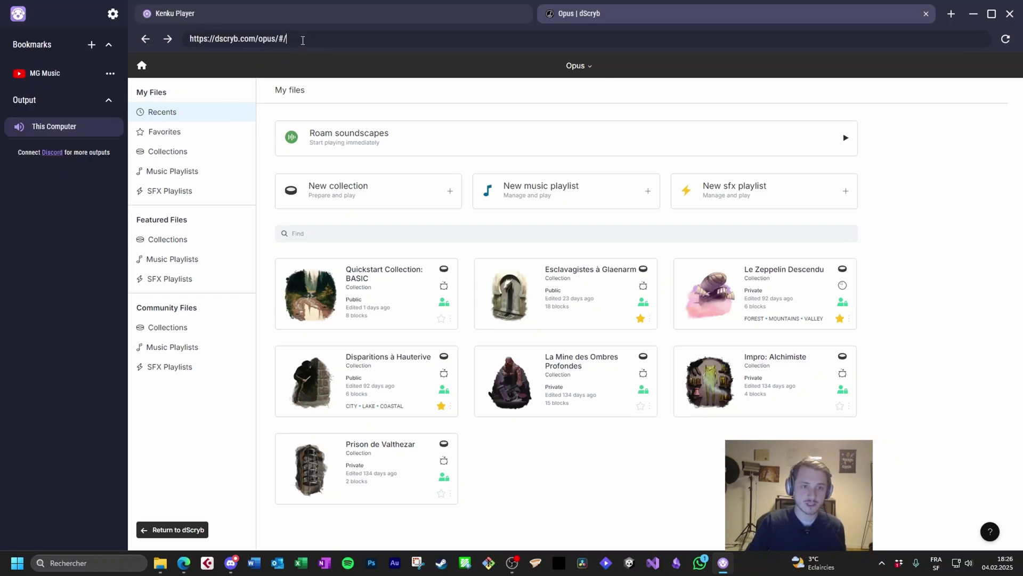
left_click(295, 41)
key("ctrl+c")
left_click(91, 45)
key("ctrl+v")
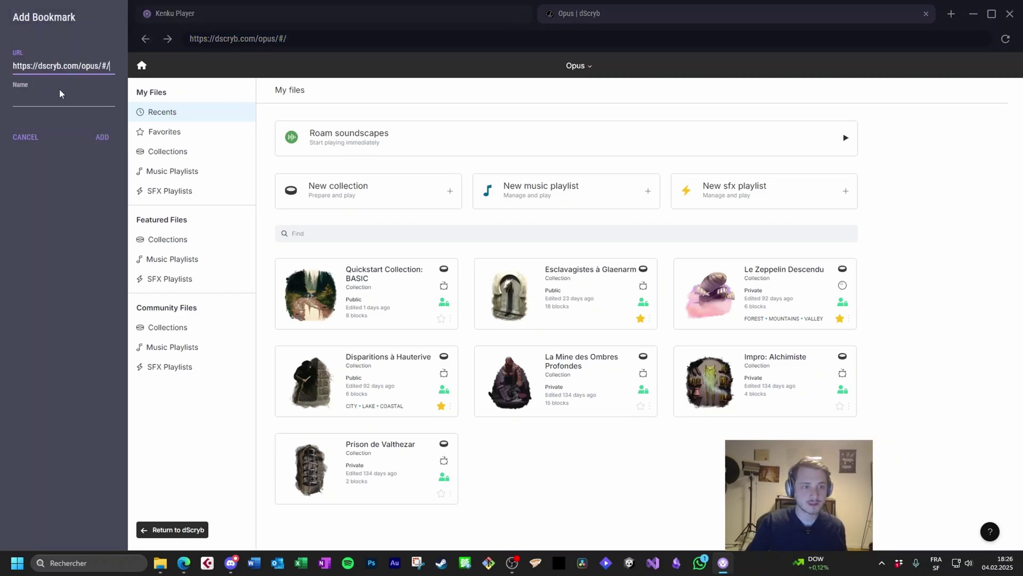
left_click(58, 96)
type("dScryb")
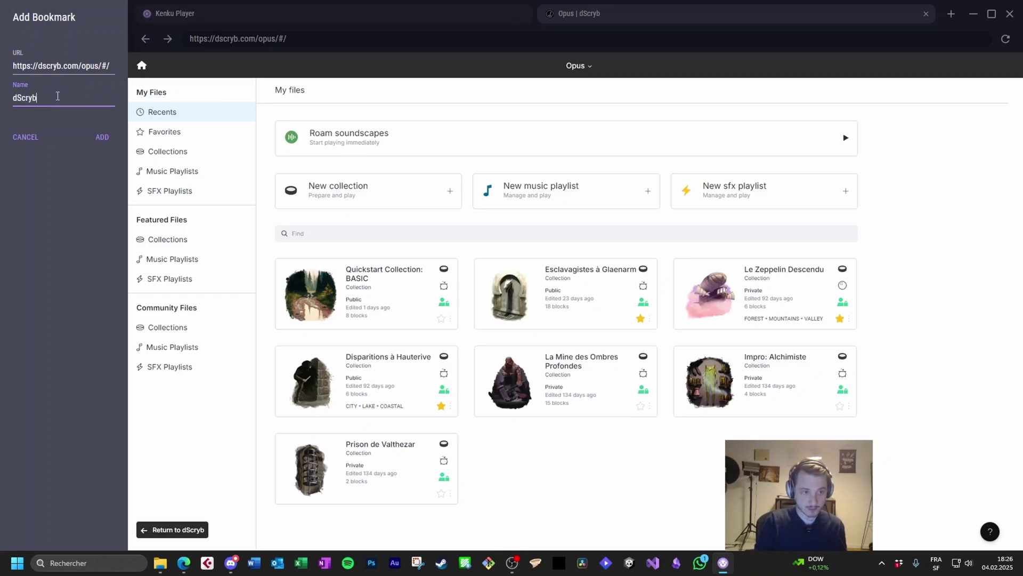
type("-Opus")
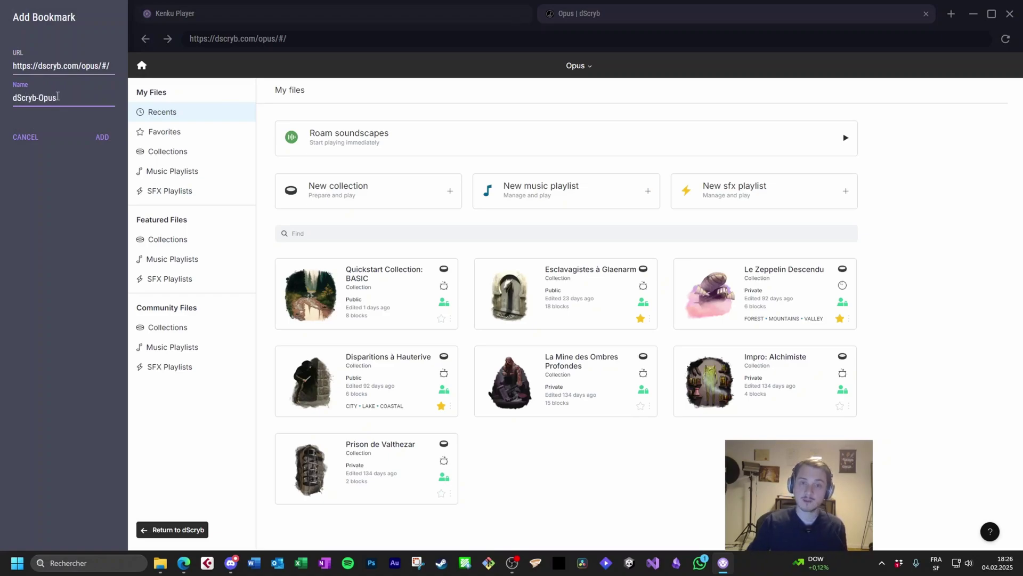
left_click(115, 138)
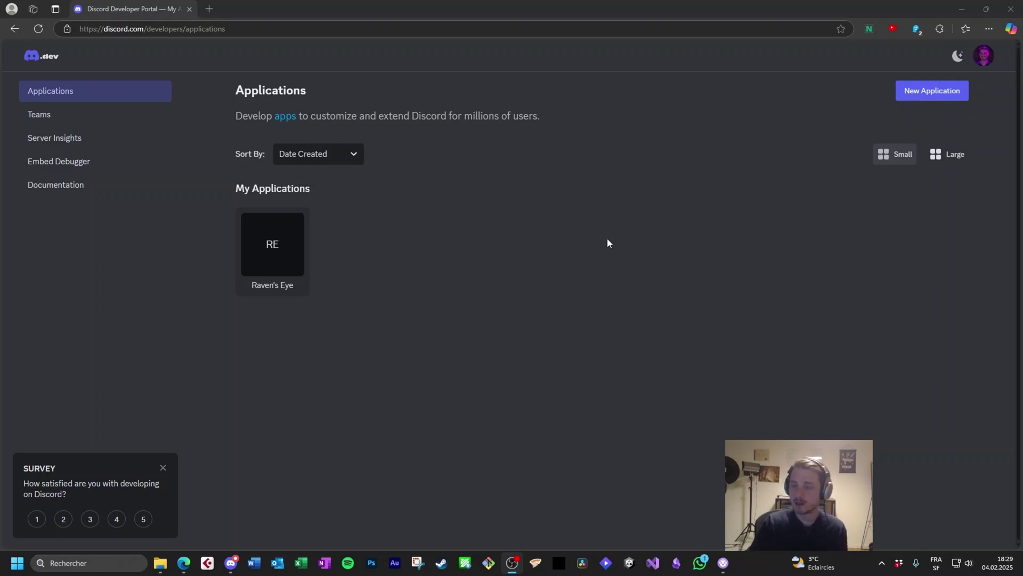
- Create a new application named KenkuFM in the Discord Developer Portal, accepting the developer terms
left_click(936, 97)
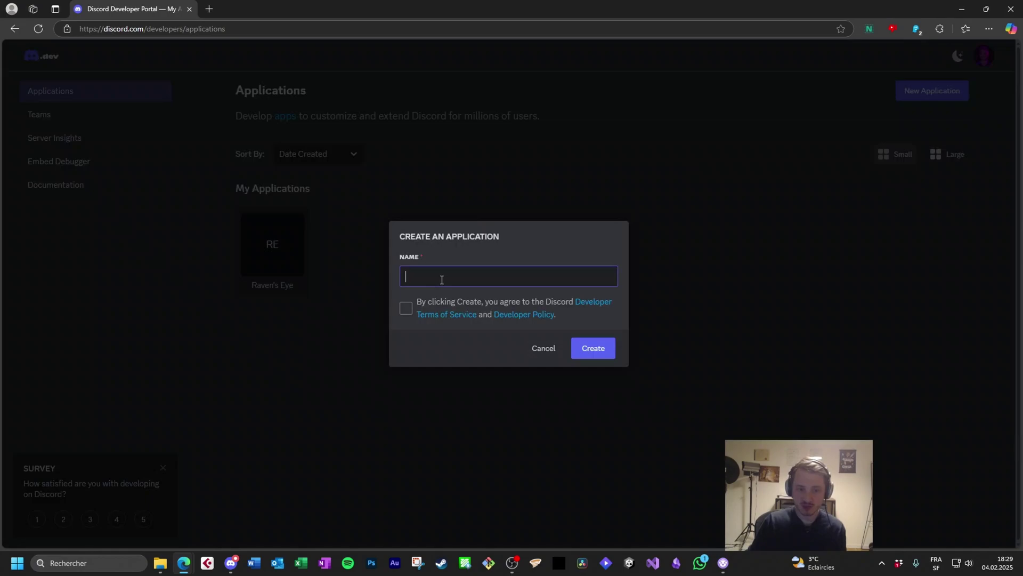
type("KenkuFM")
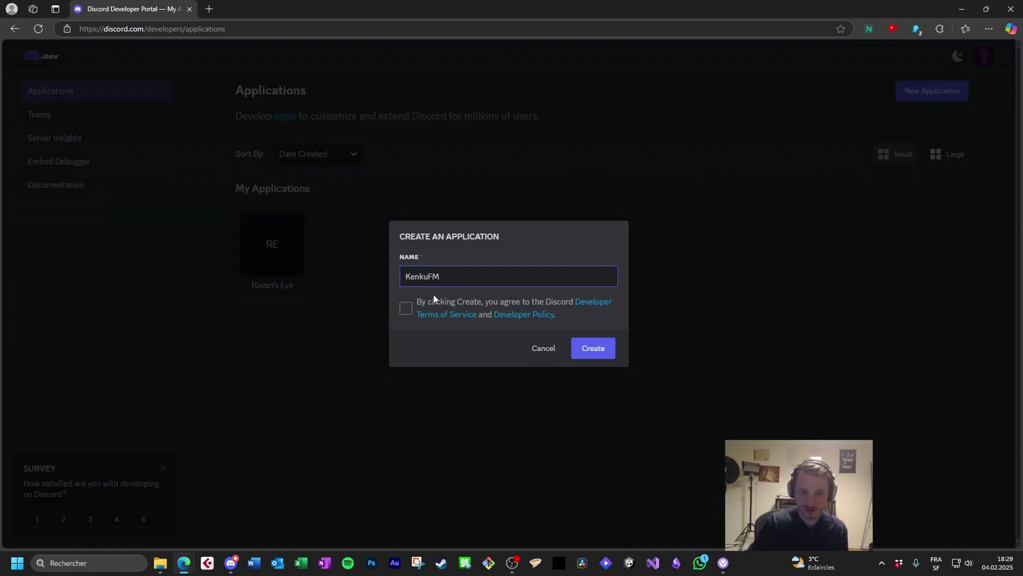
left_click(406, 307)
left_click(589, 350)
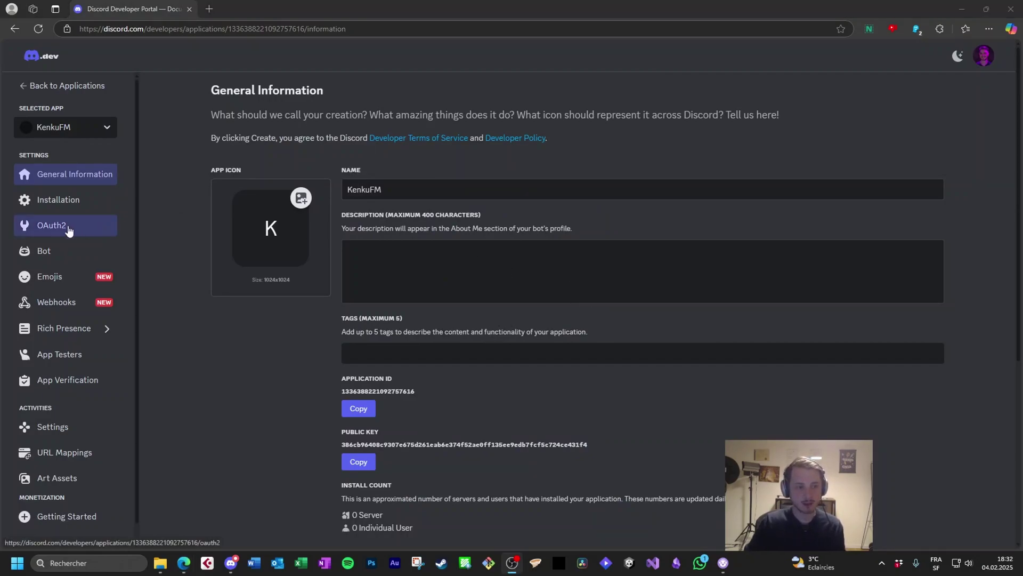
- Generate an OAuth2 invite URL for the application with the bot scope and the Connect and Speak voice permissions
left_click(66, 227)
scroll(763, 194, "down", 4)
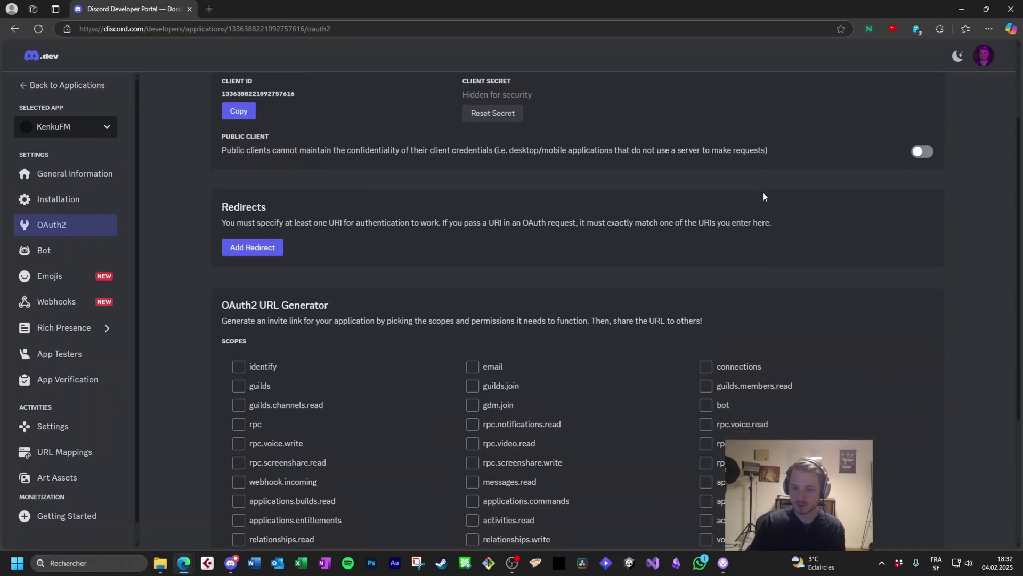
left_click(706, 310)
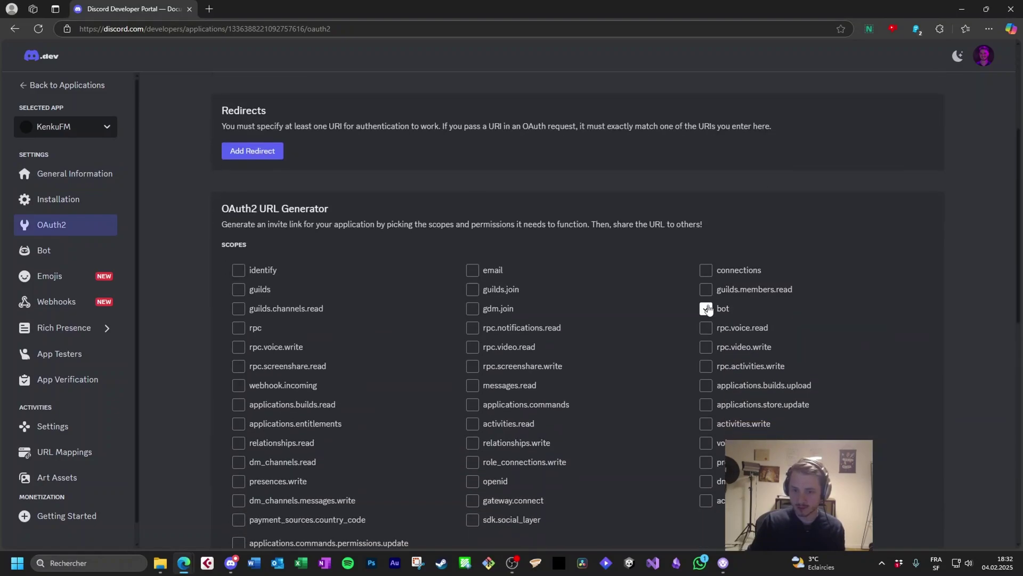
scroll(709, 312, "down", 7)
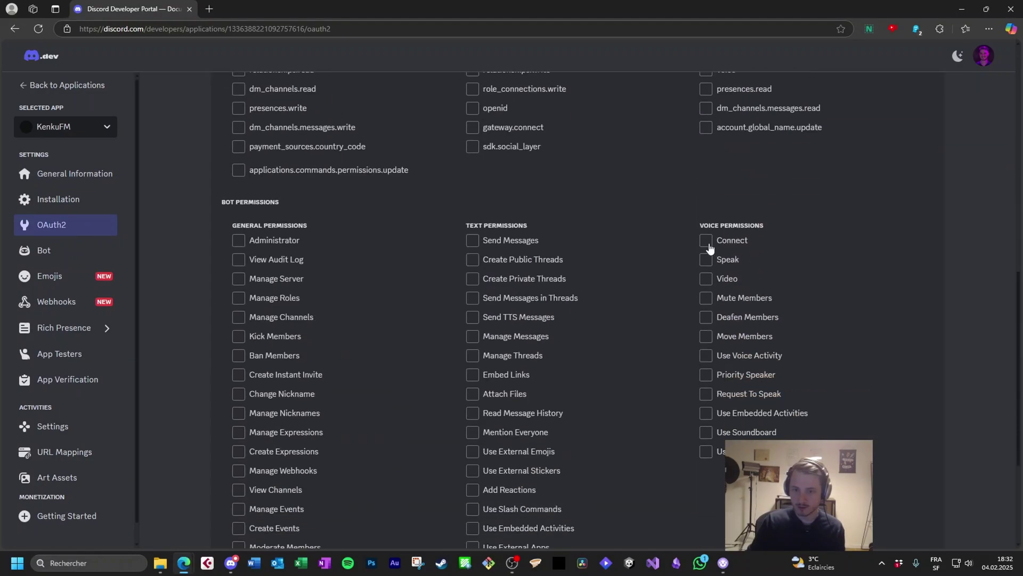
left_click(706, 241)
left_click(706, 260)
scroll(820, 266, "down", 4)
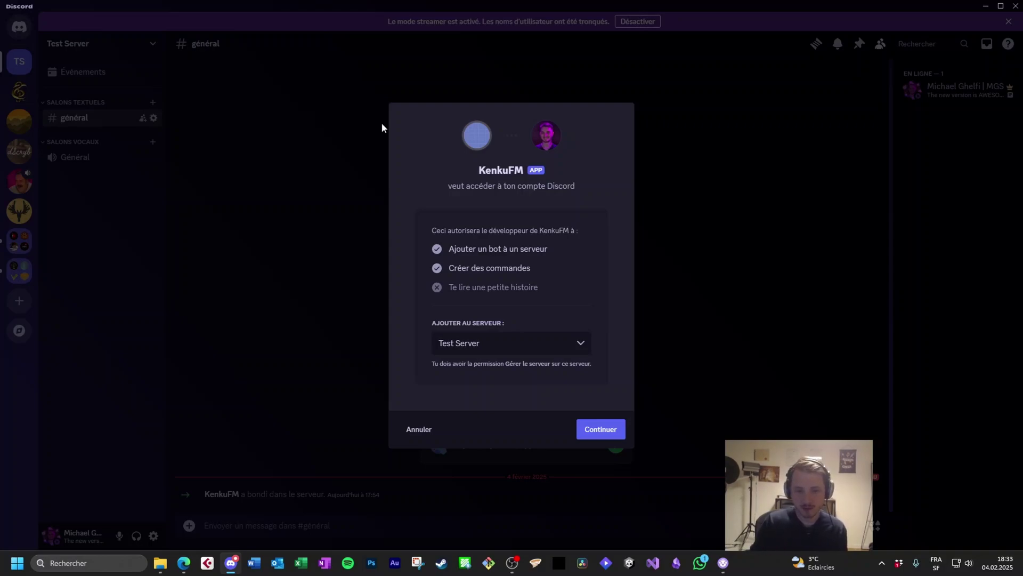
- Authorize the KenkuFM bot for Test Server in Discord, complete the human check and go to the server
left_click(579, 343)
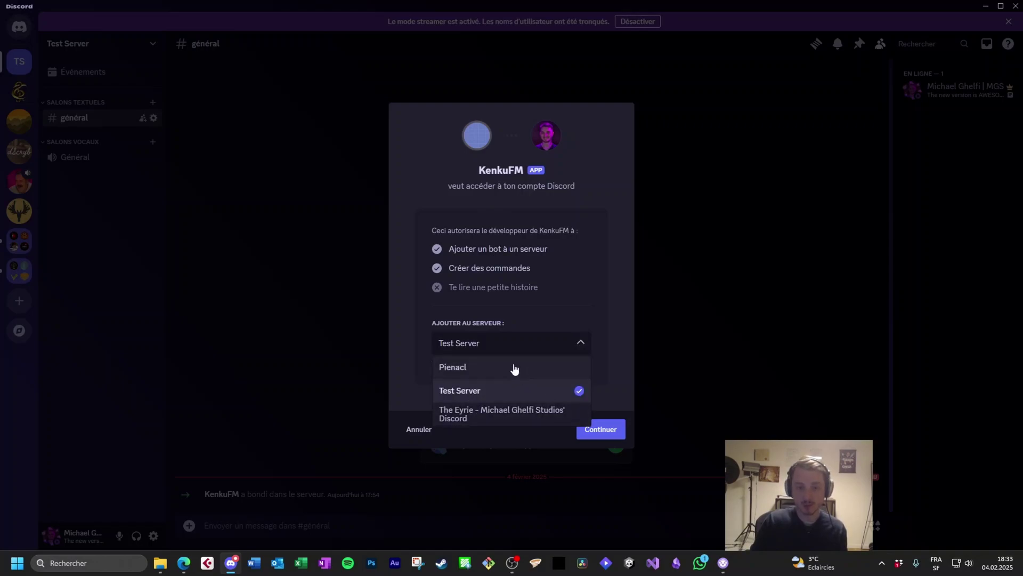
left_click(503, 391)
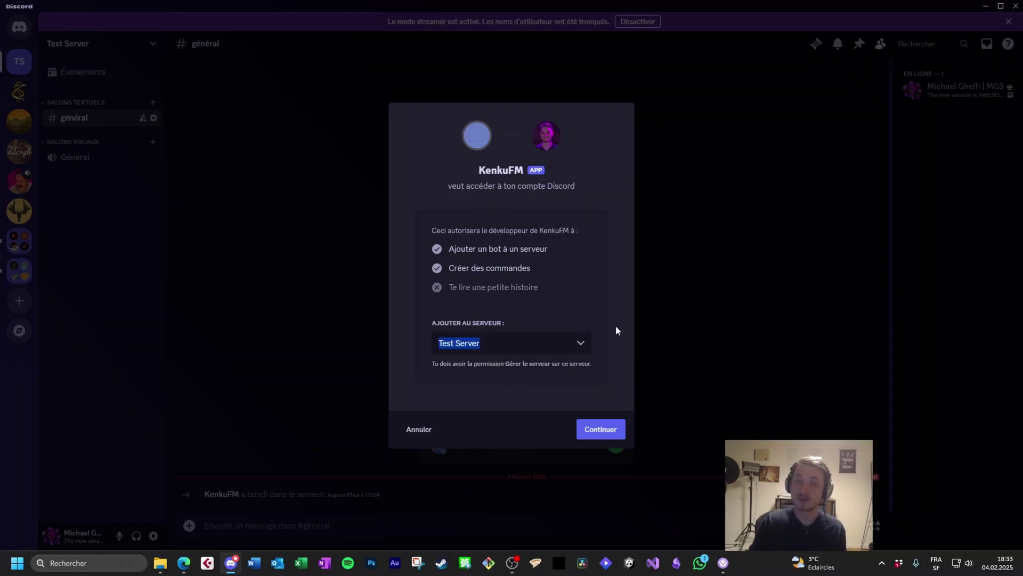
left_click(612, 429)
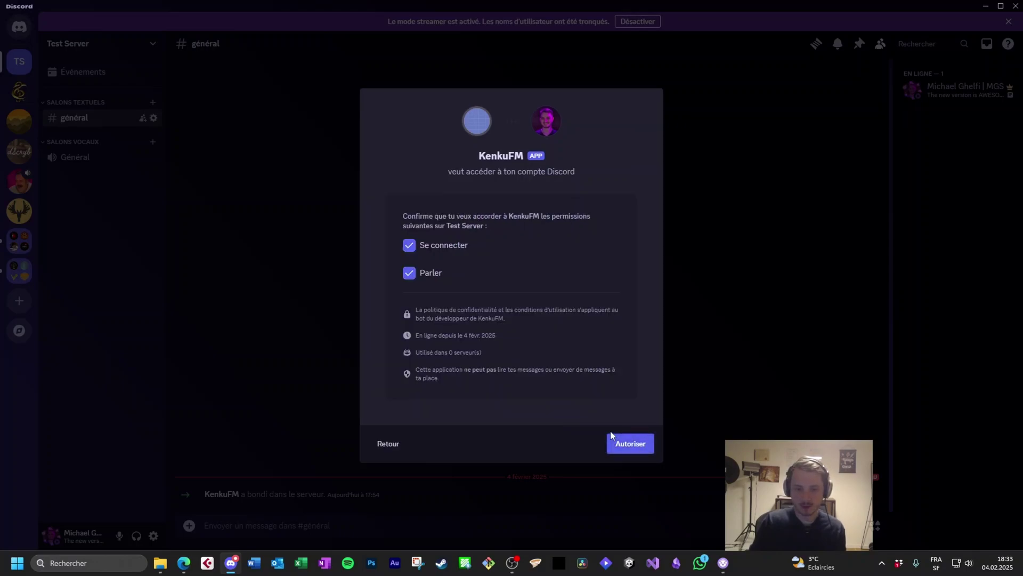
left_click(640, 445)
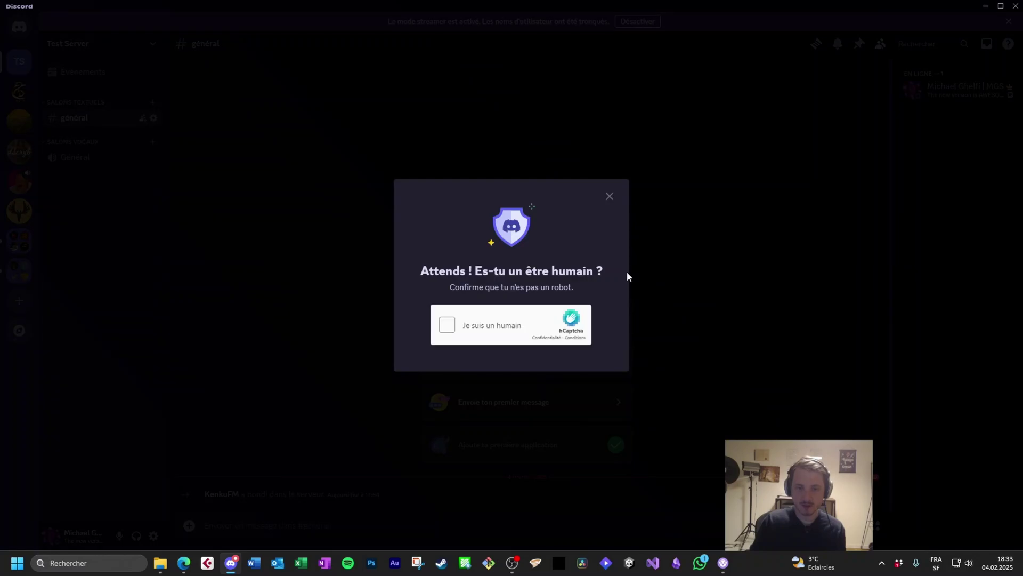
left_click(465, 325)
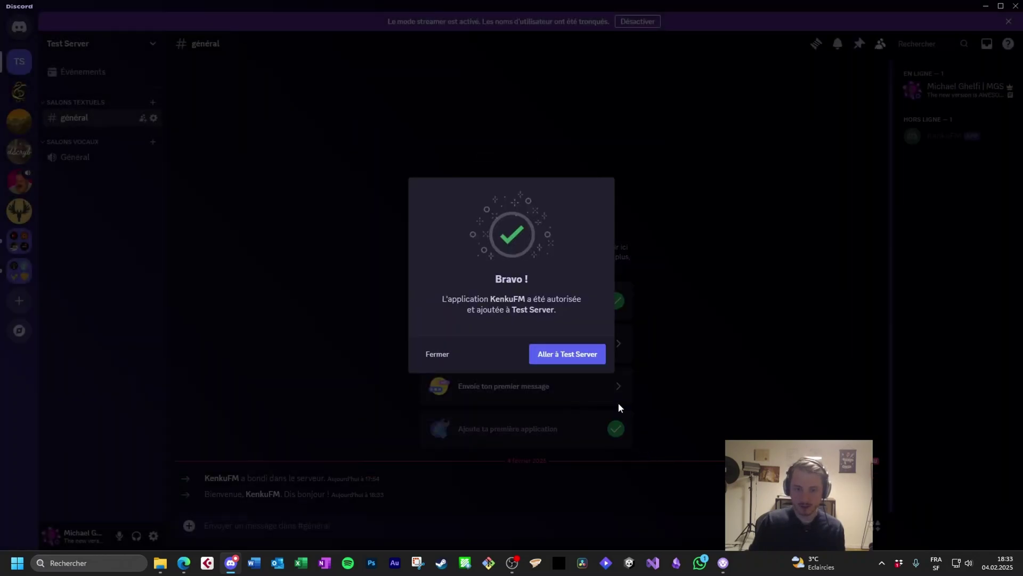
left_click(578, 366)
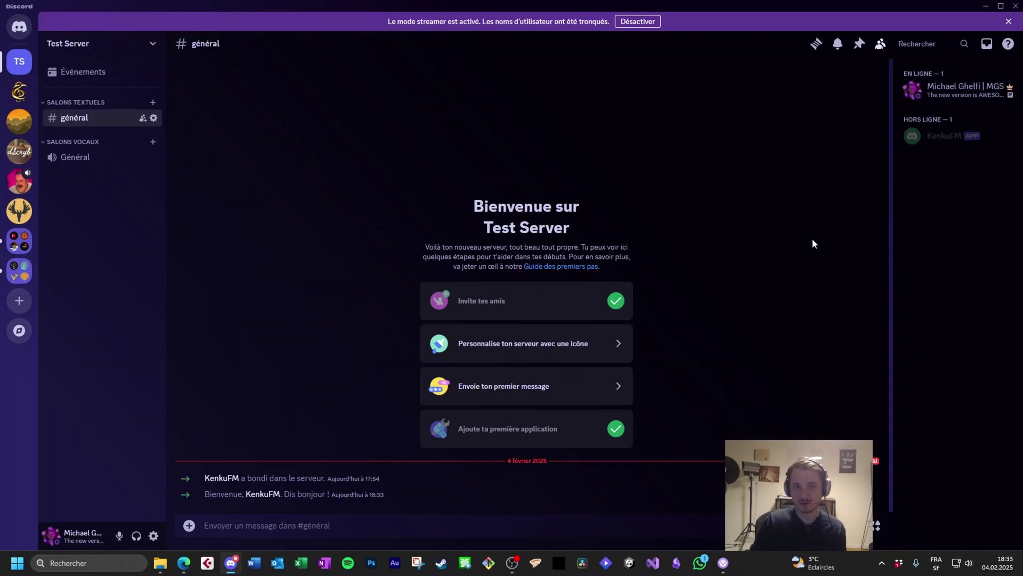
- Return to the Developer Portal, reset the KenkuFM bot's token and copy the new token
key("alt+Tab")
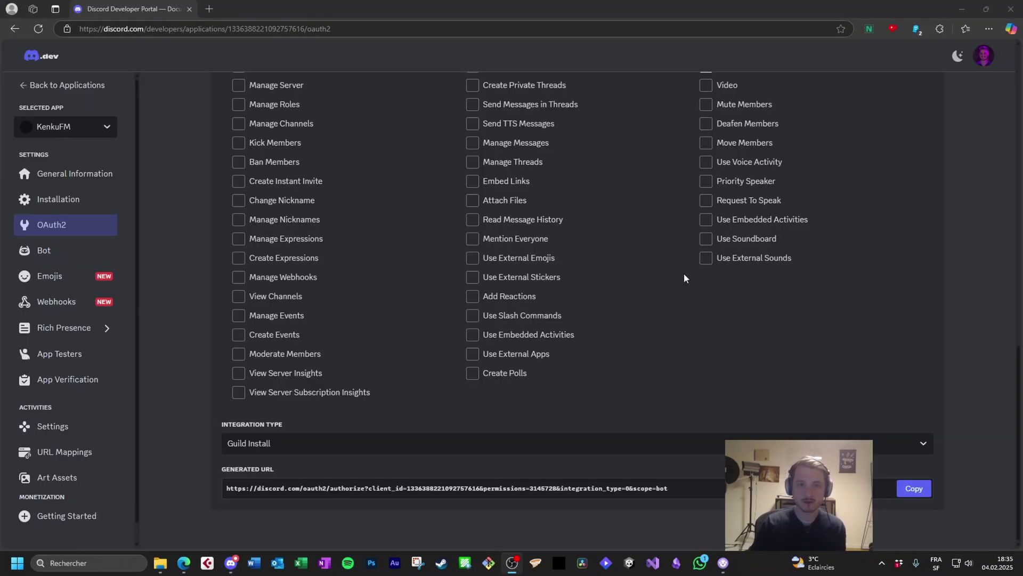
left_click(65, 251)
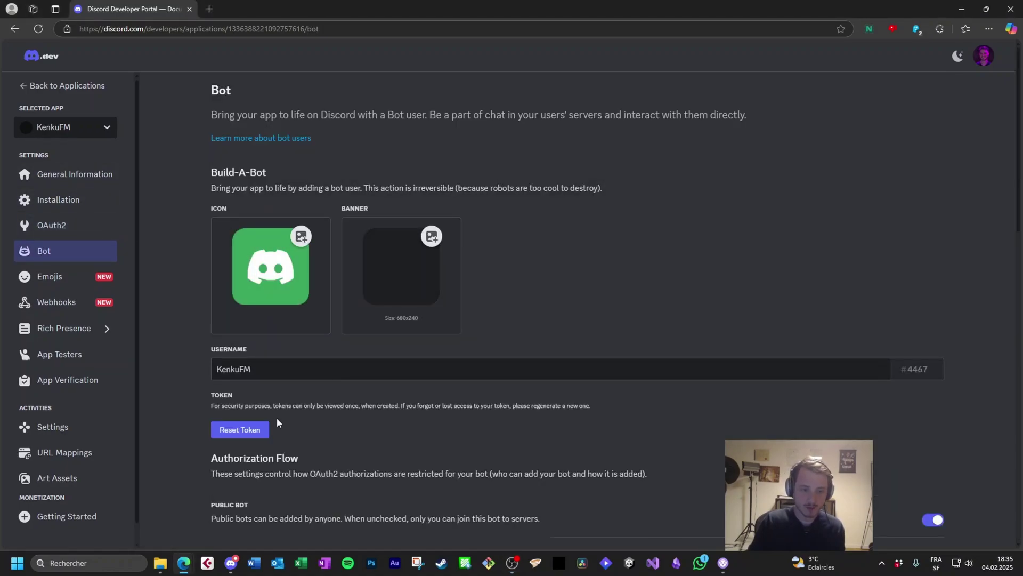
left_click(257, 431)
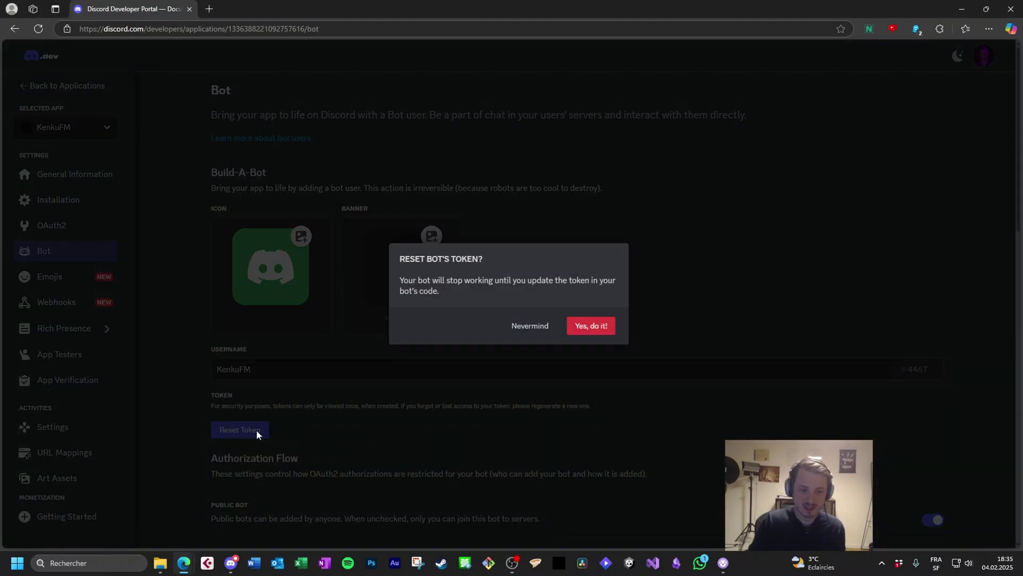
left_click(593, 326)
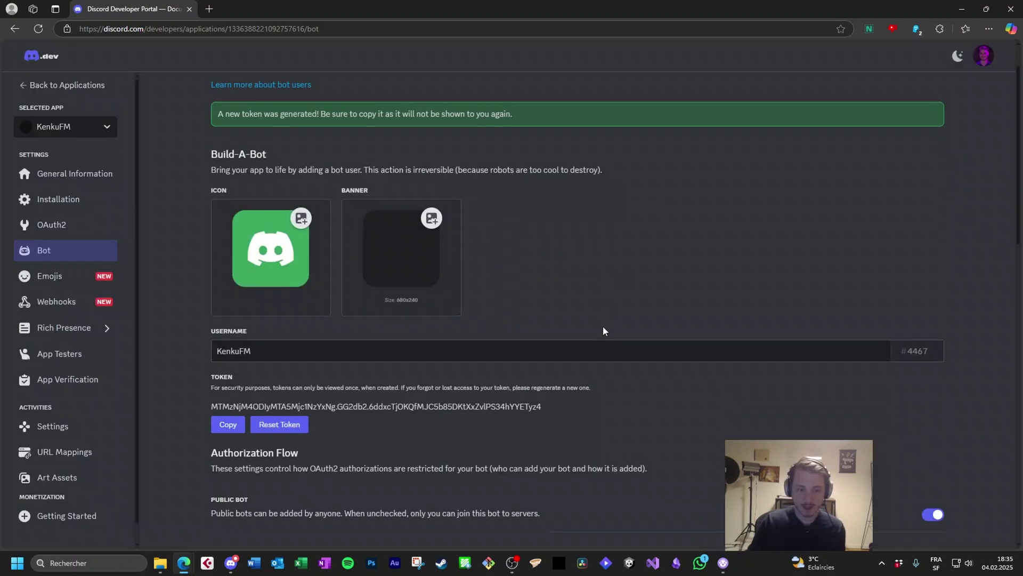
scroll(602, 328, "down", 1)
left_click(236, 373)
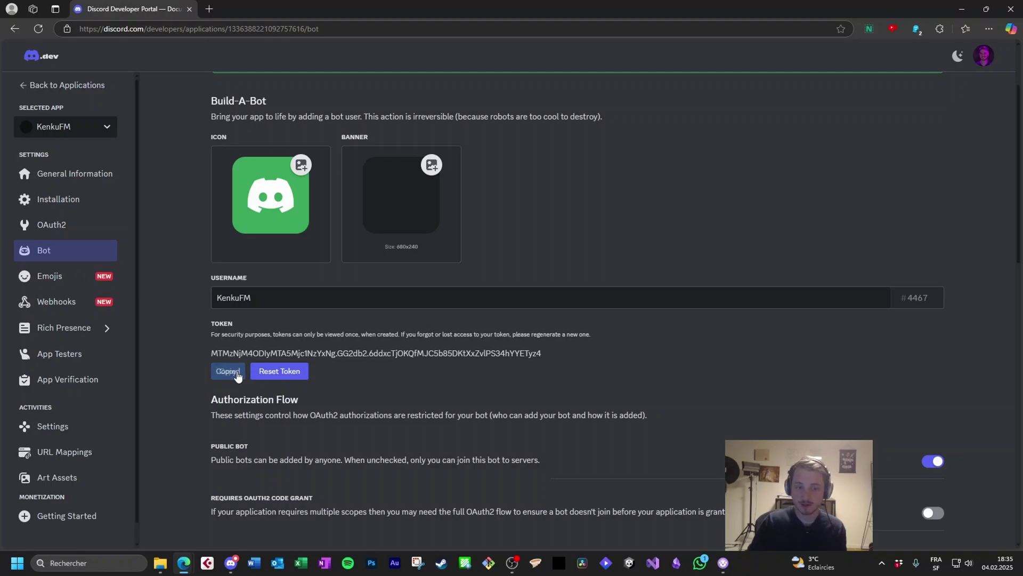
- Open the image selection for the bot's icon
scroll(346, 313, "up", 1)
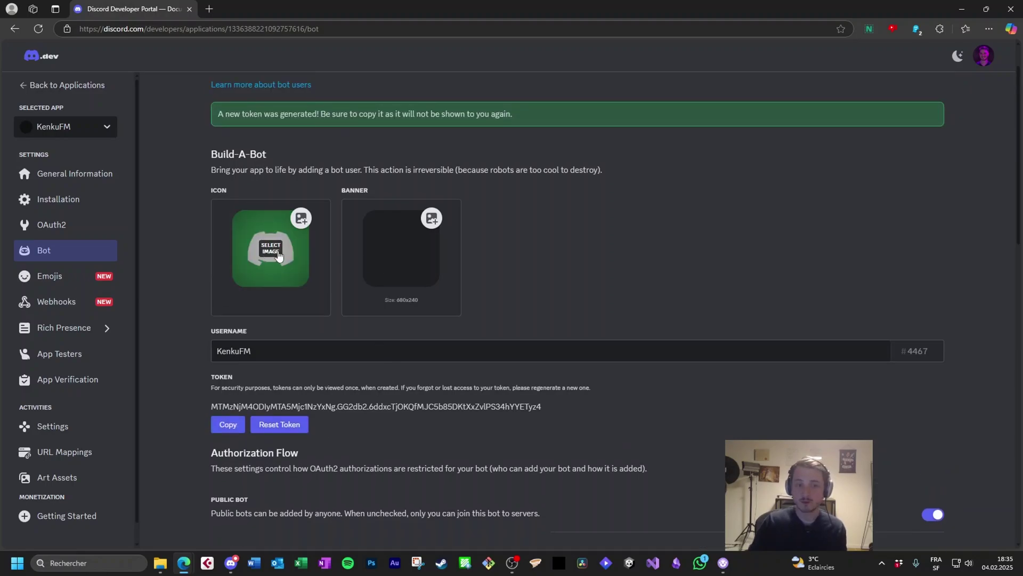
left_click(278, 254)
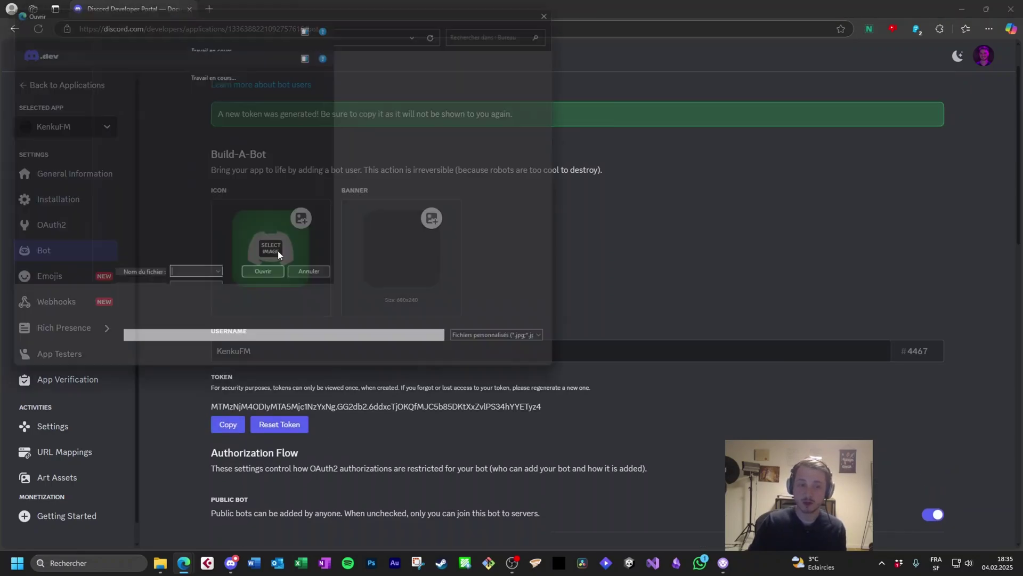
left_click(552, 368)
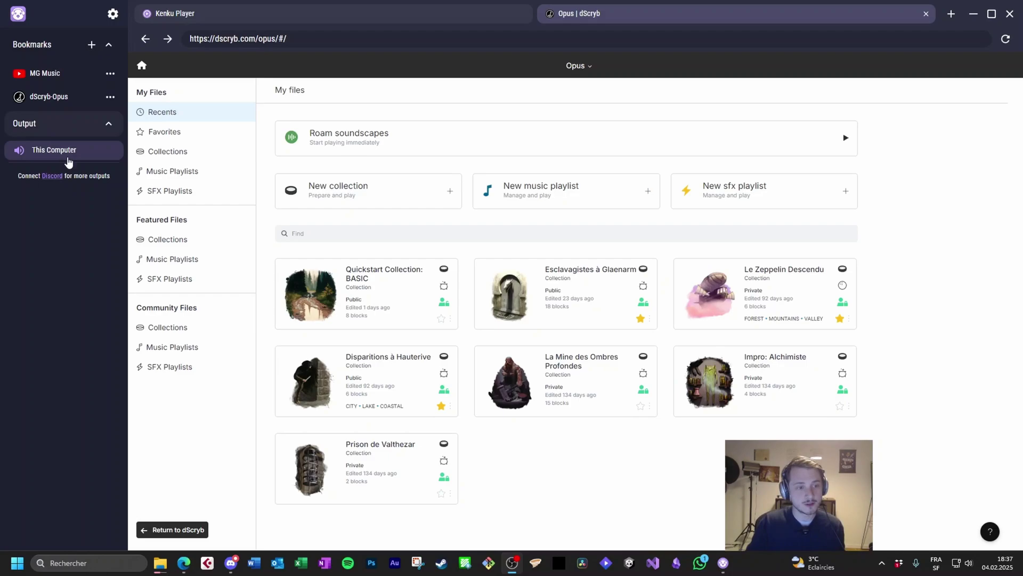
- Connect Kenku FM to Discord by pasting the bot token into the Discord settings, and close the settings
left_click(52, 176)
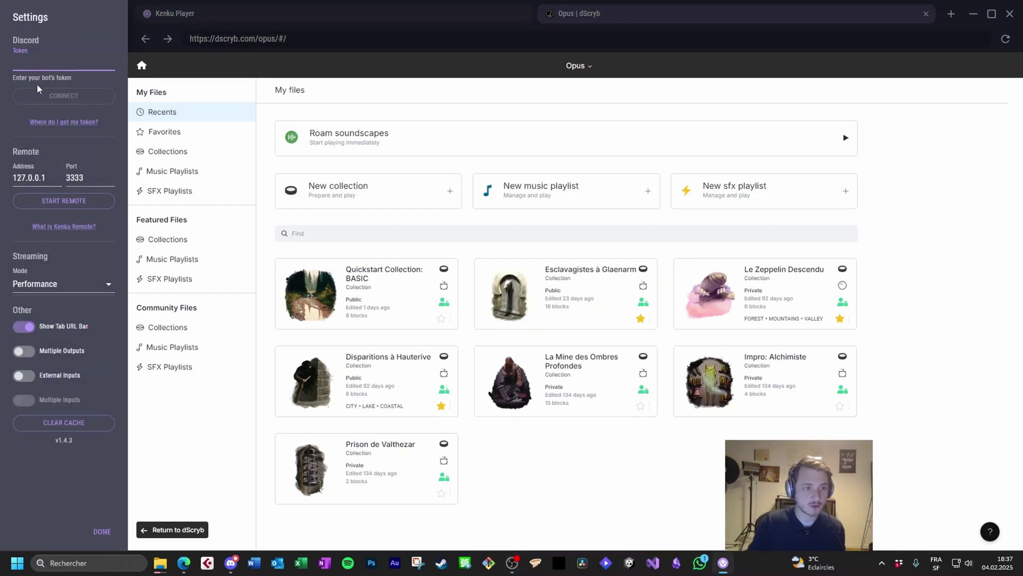
left_click(34, 63)
key("ctrl+v")
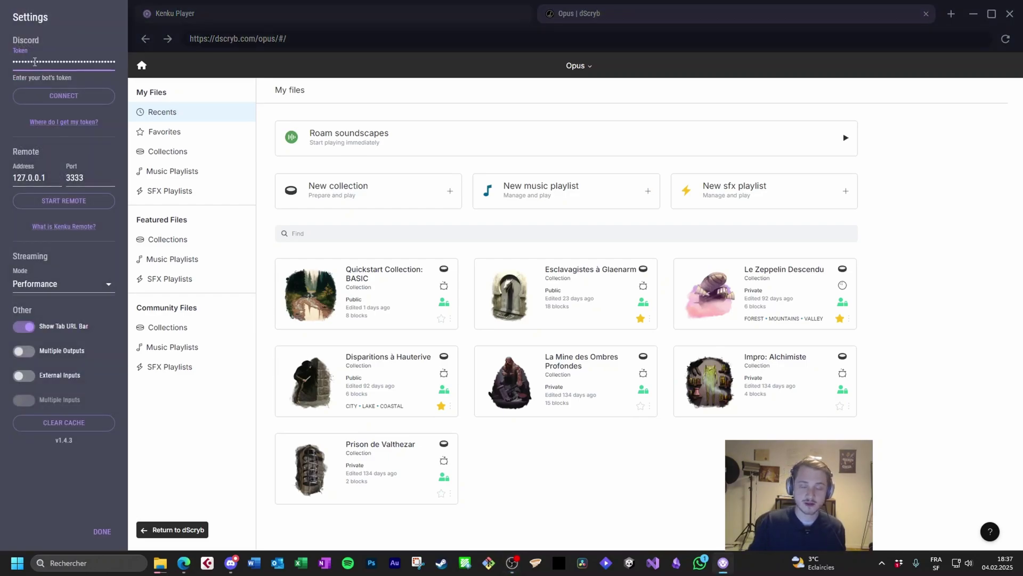
left_click(63, 97)
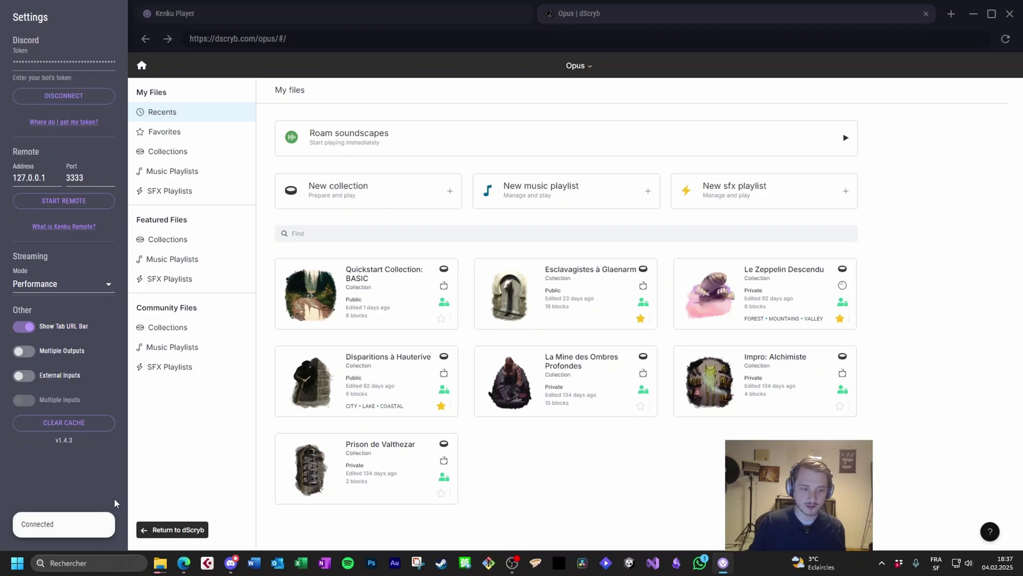
key("Escape")
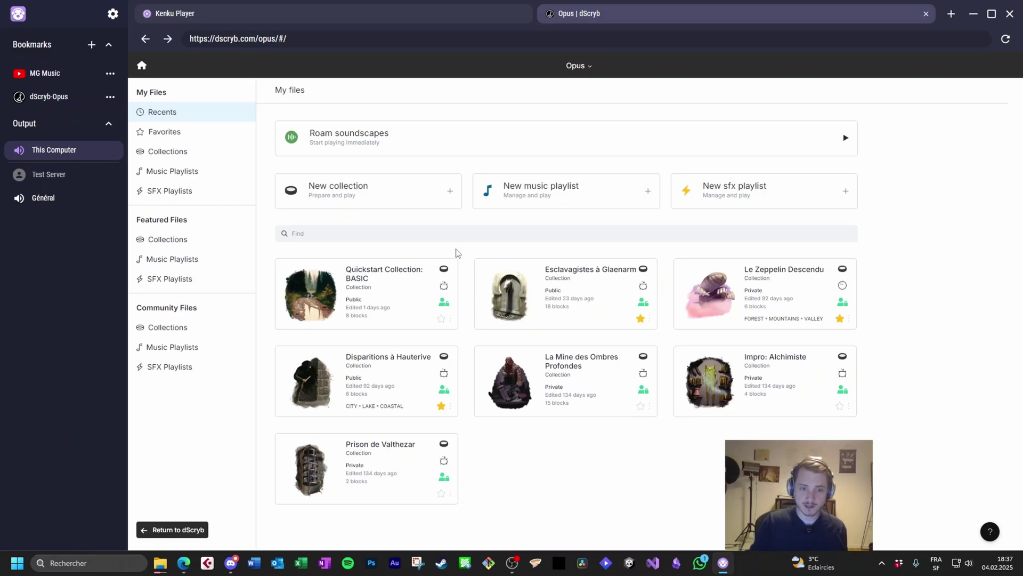
- Play the 1920s City: Busy soundscape from Roam and set the audio output to Test Server's Général voice channel
left_click(365, 145)
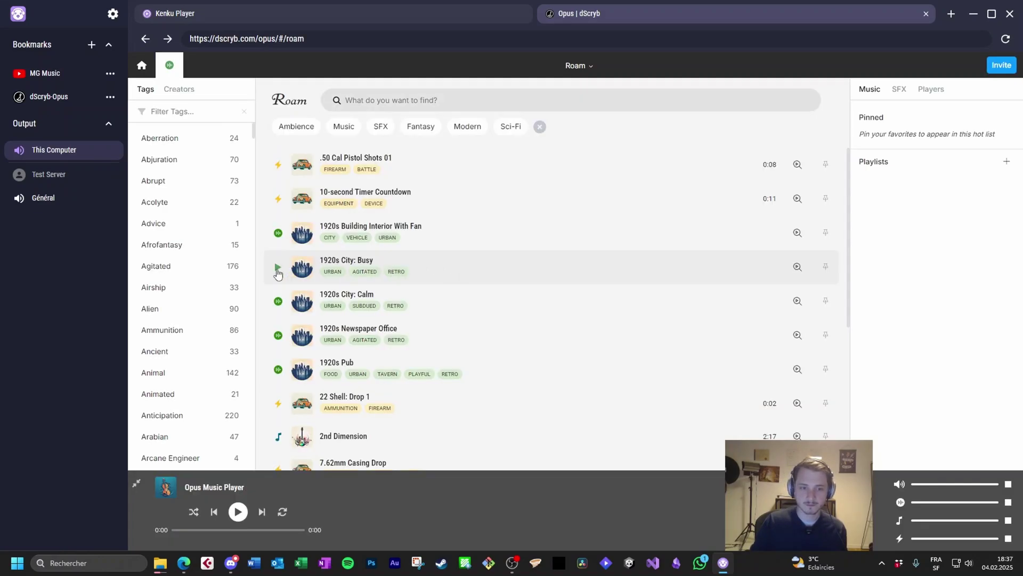
left_click(278, 268)
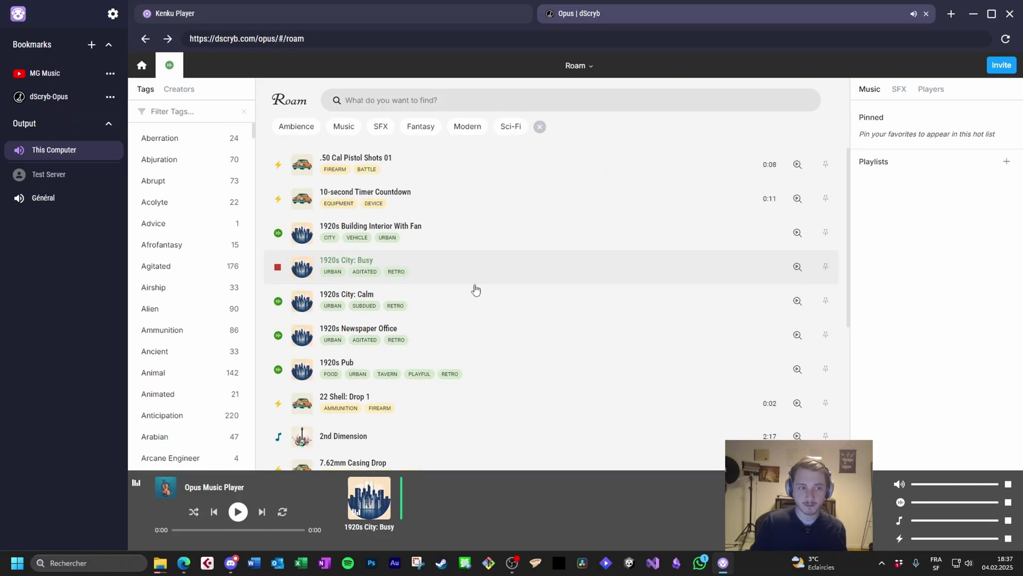
left_click(240, 565)
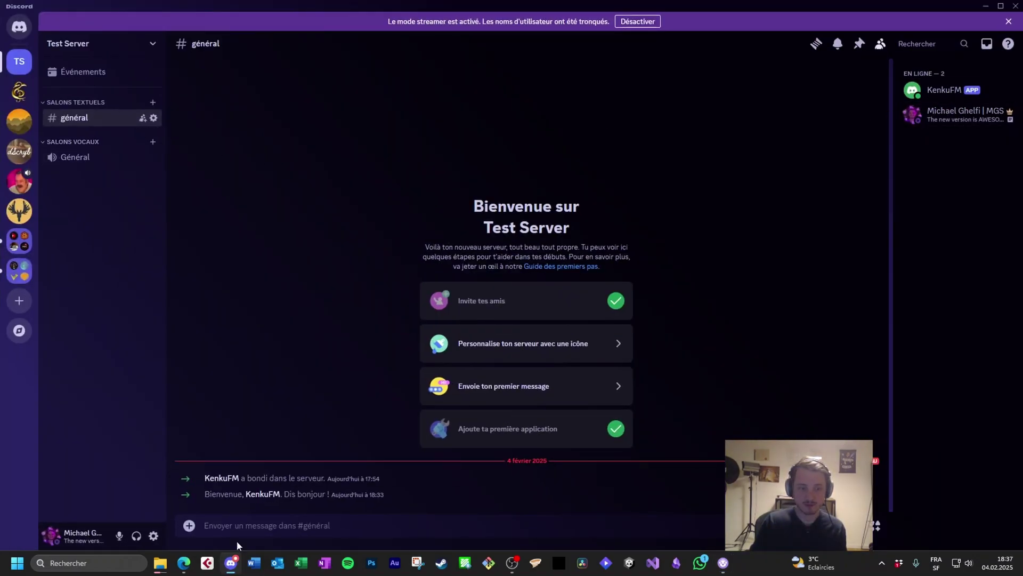
left_click(184, 563)
left_click(723, 562)
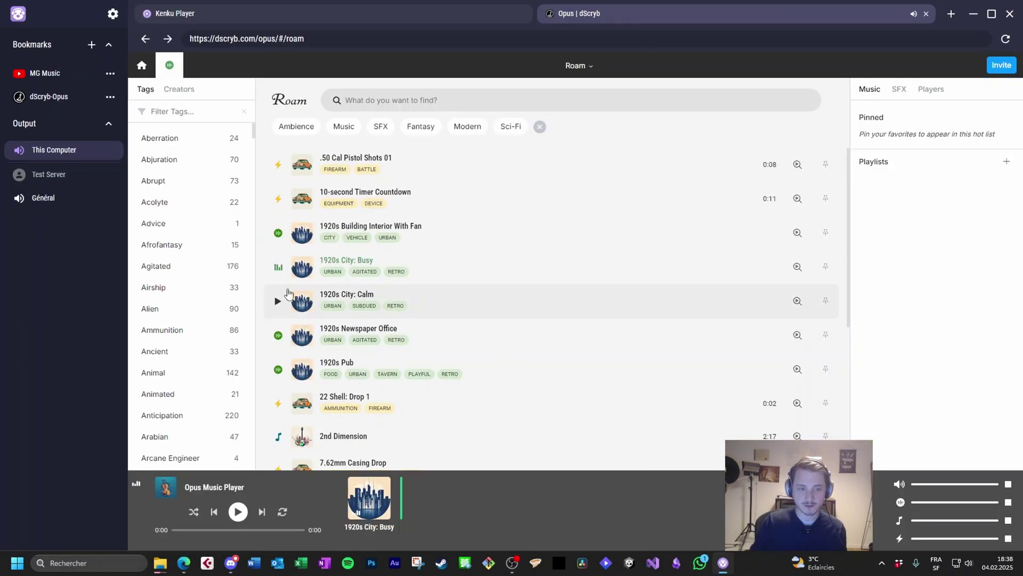
left_click(62, 200)
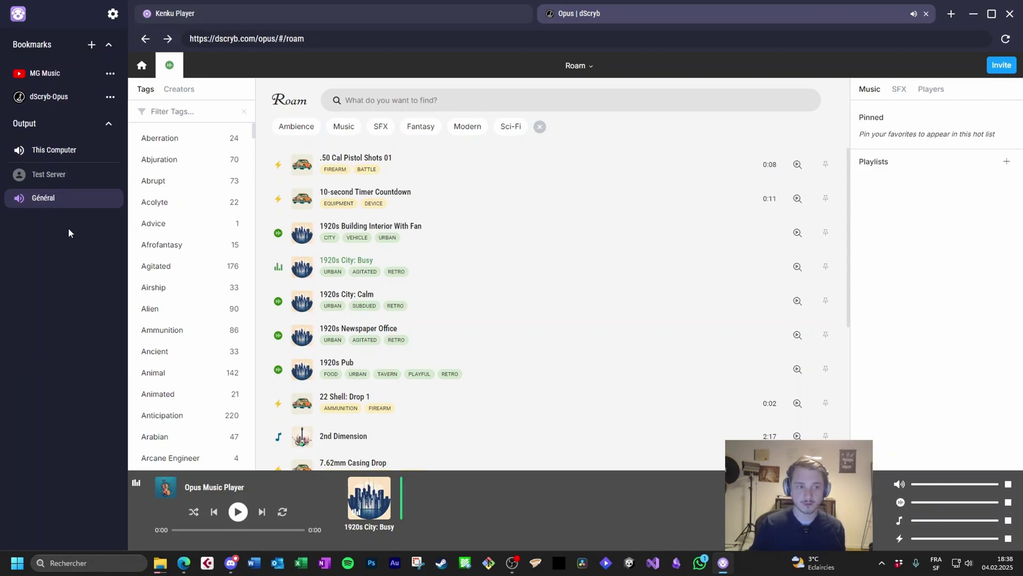
- Switch to Discord, join the Général voice channel and lower the KenkuFM bot's user volume moderately below 100%
left_click(231, 563)
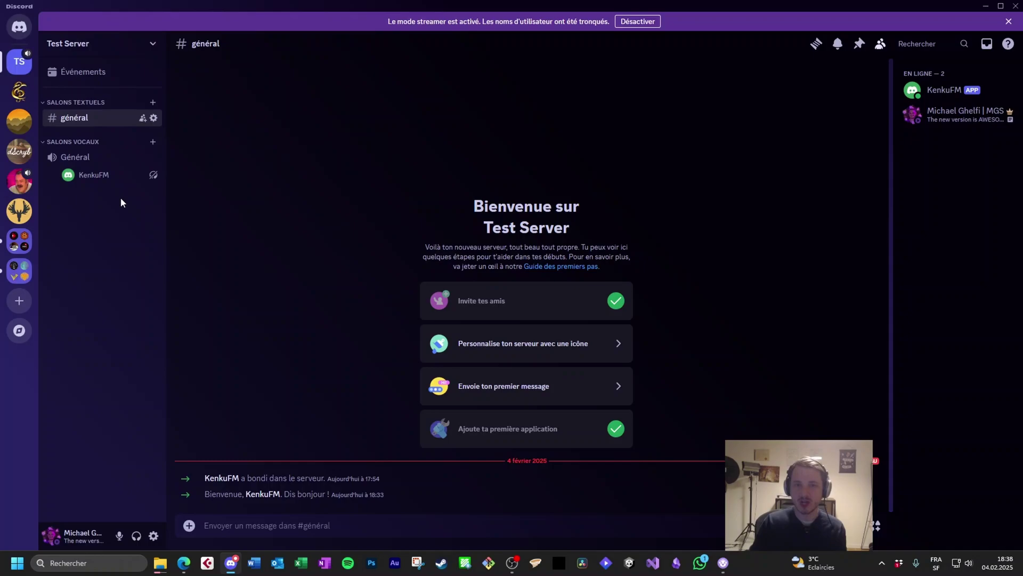
left_click(98, 157)
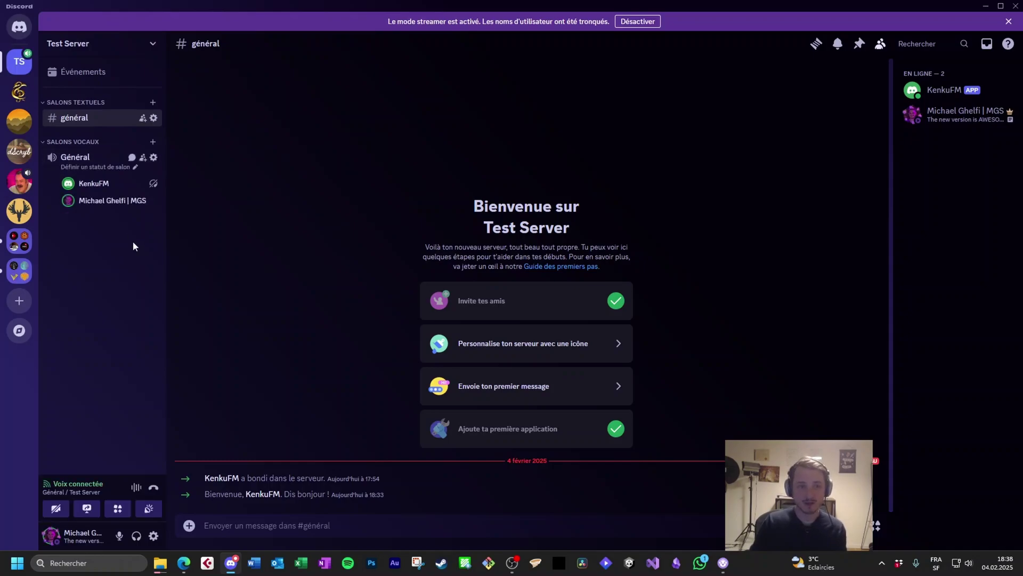
right_click(104, 184)
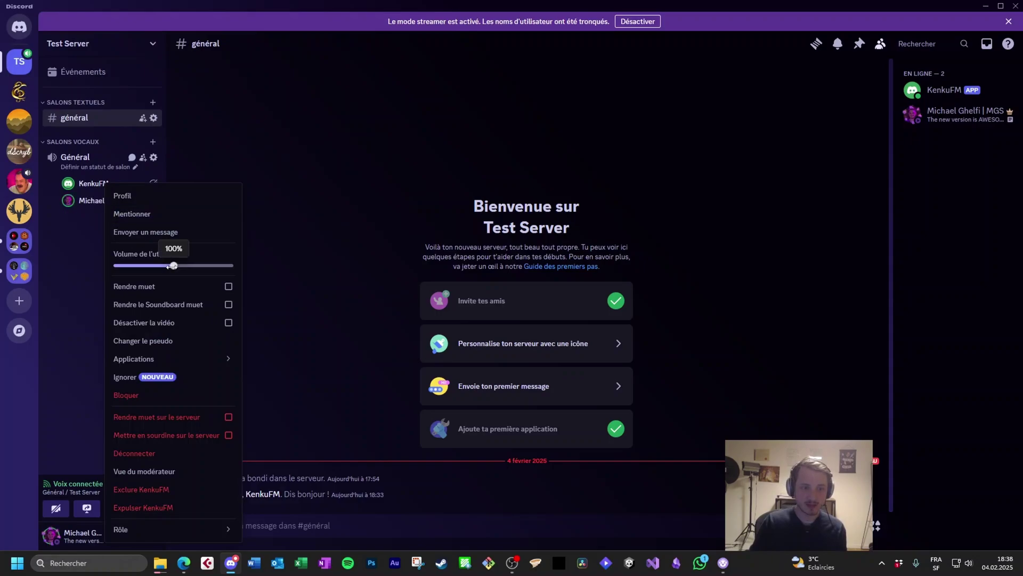
mouse_move(172, 265)
left_mouse_down()
mouse_move(138, 265)
mouse_move(176, 266)
mouse_move(156, 266)
left_mouse_up()
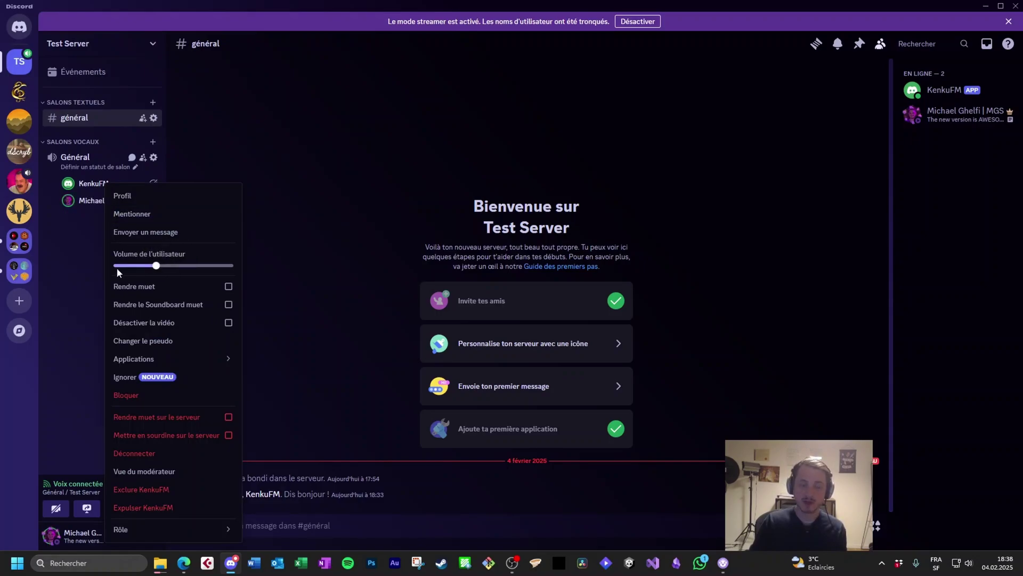
left_click(90, 271)
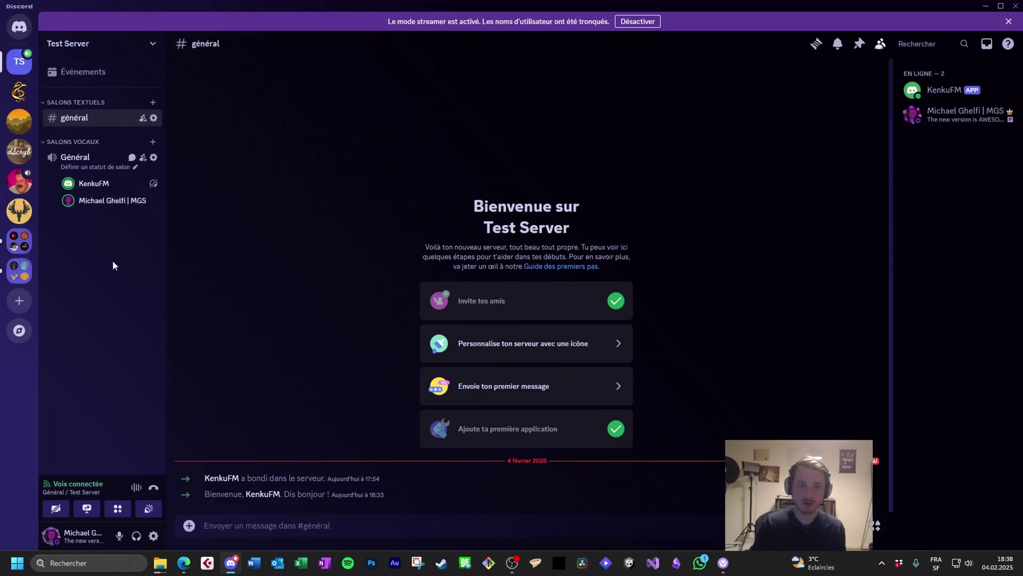